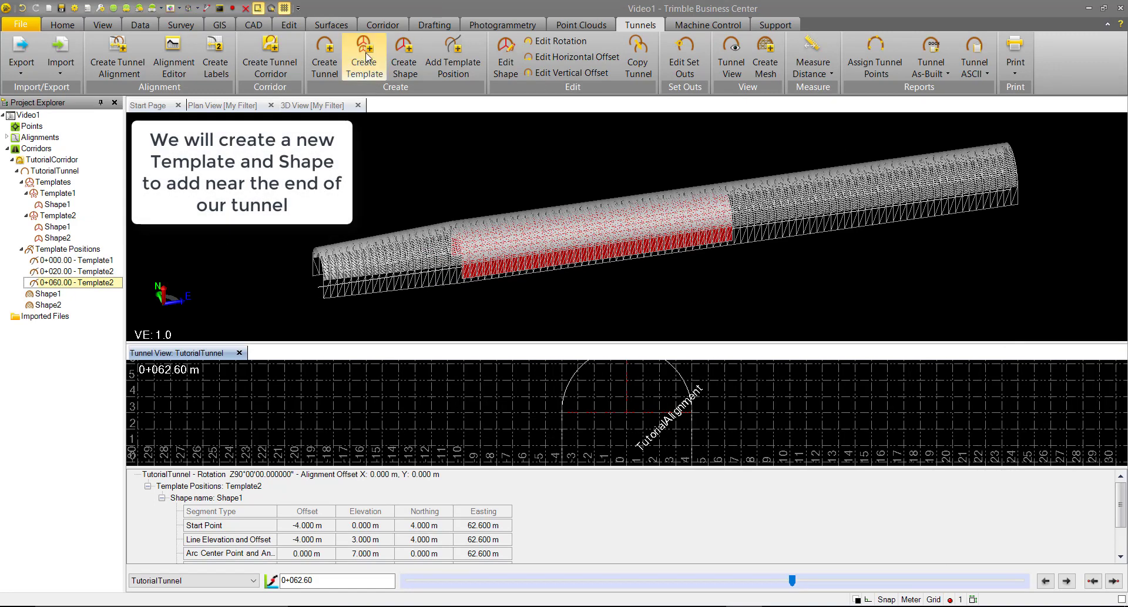
Create tunnel template Template3 in TutorialTunnel at station 0+080.00 and add a shape named Shape1 to it.
left_click(365, 56)
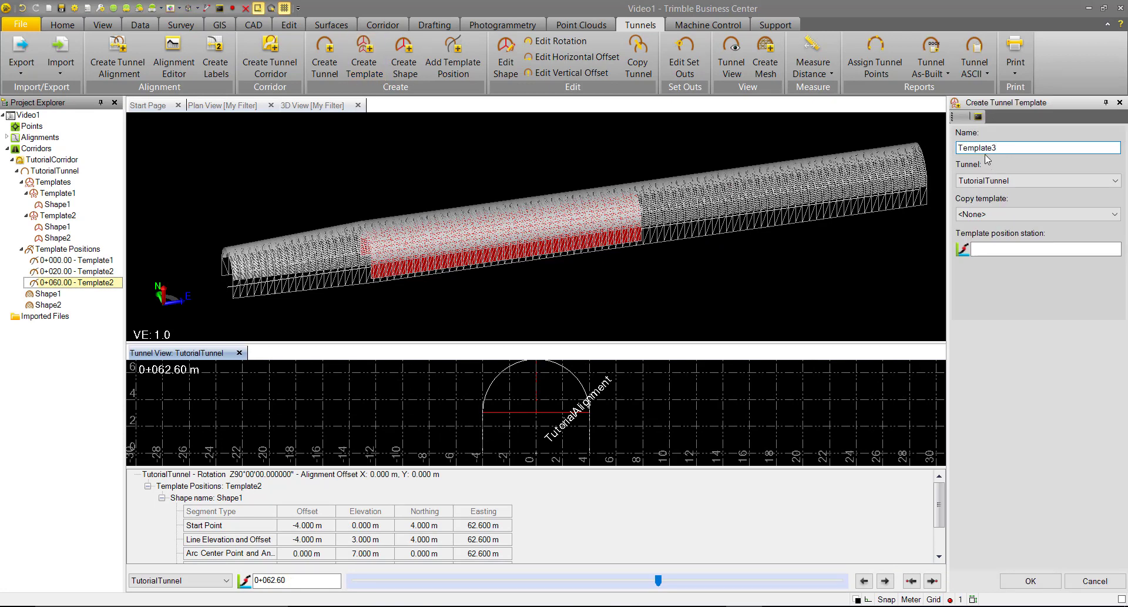
left_click(992, 248)
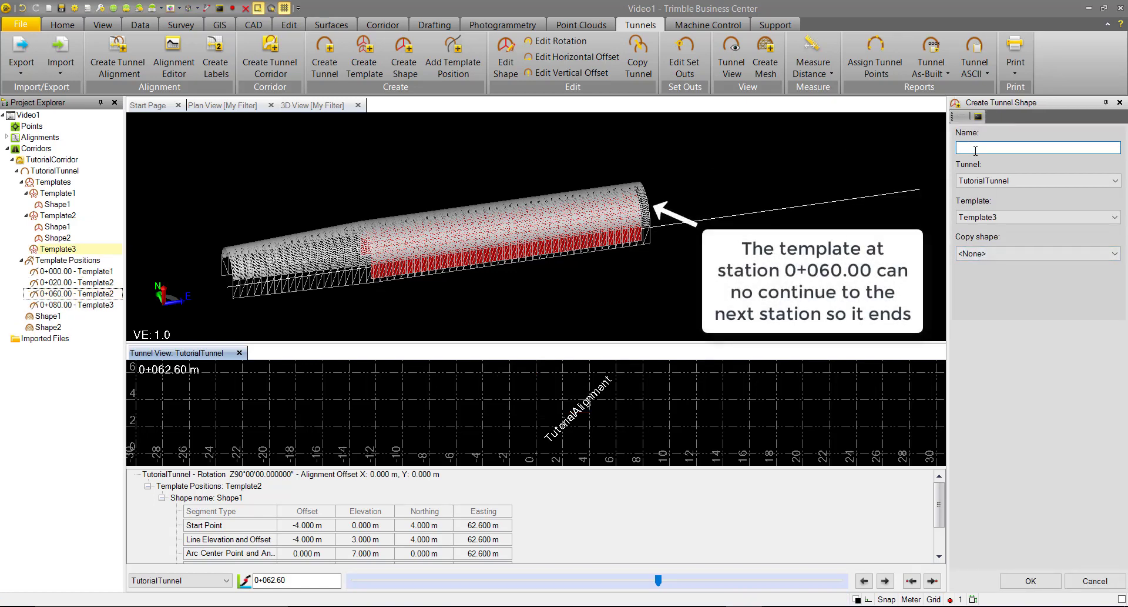
type("Shape1")
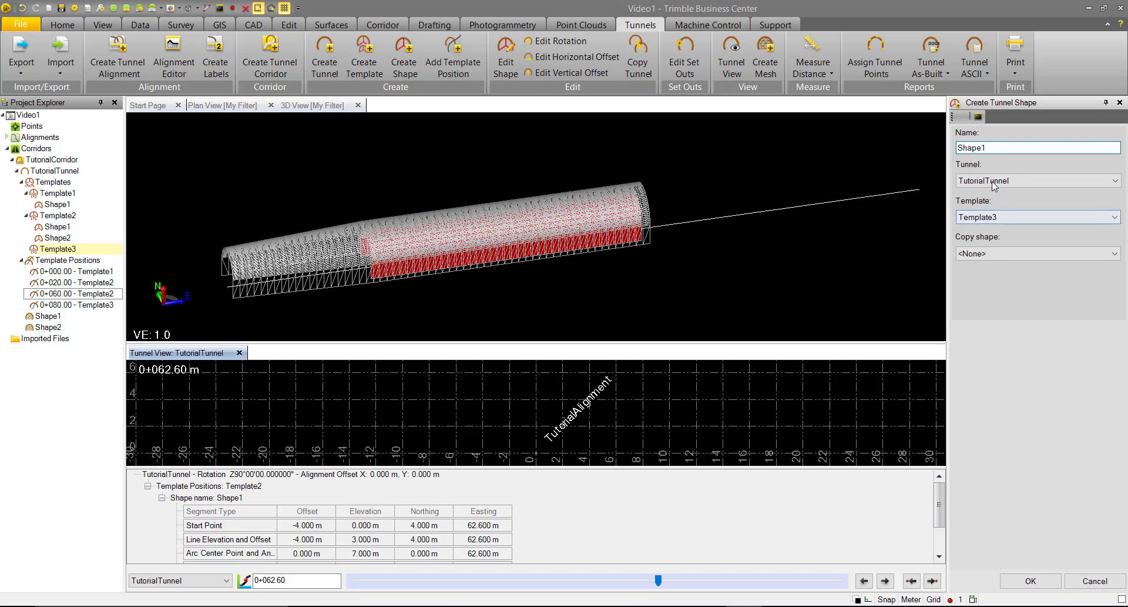
left_click(1031, 581)
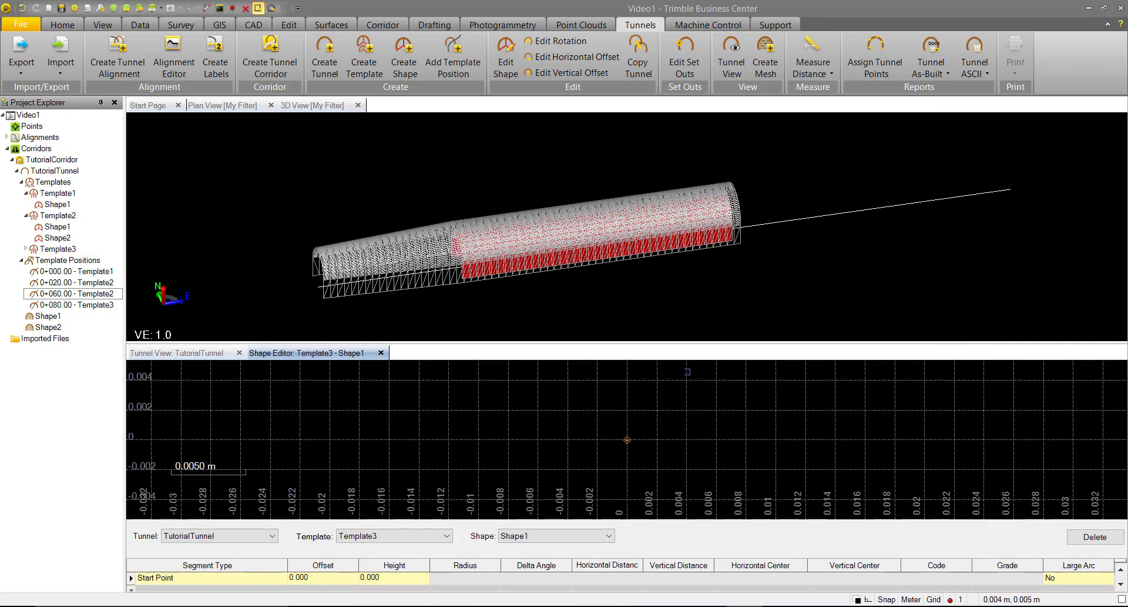
Enlarge the Shape Editor's segment table area and set the start point offset of Template3's Shape1 to -3.
left_click_drag(689, 341, 687, 284)
left_click_drag(655, 467, 653, 430)
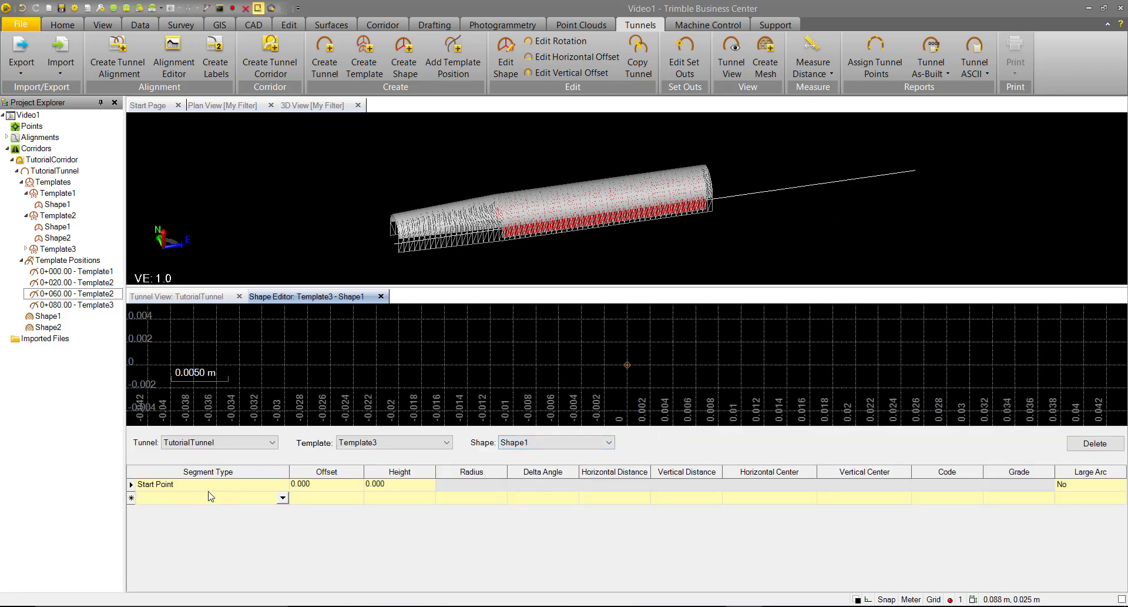
left_click(322, 488)
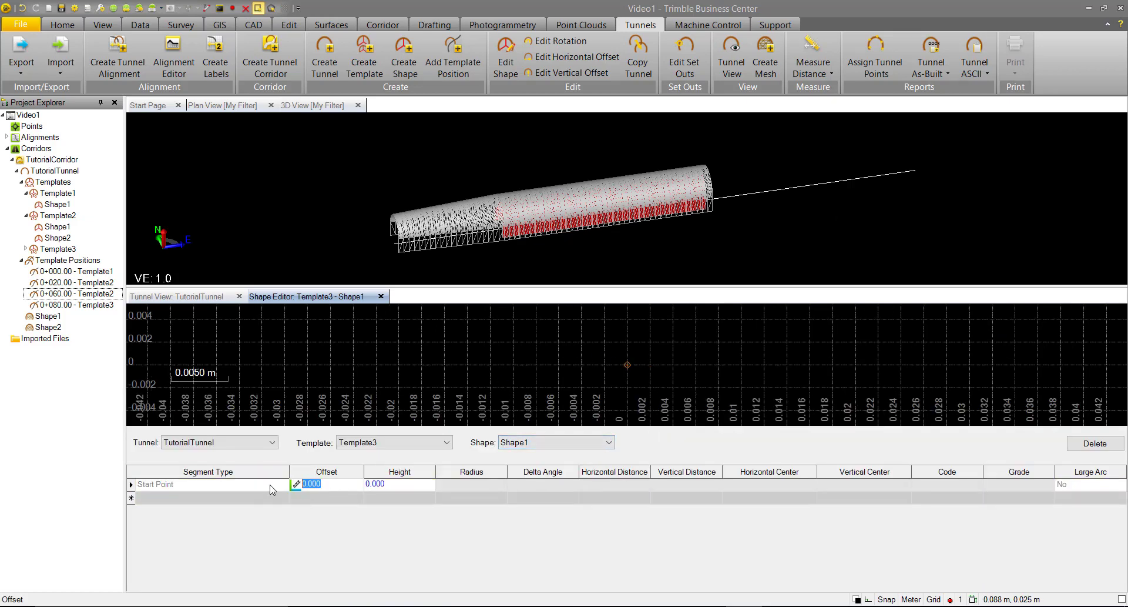
type("-3")
key("Tab")
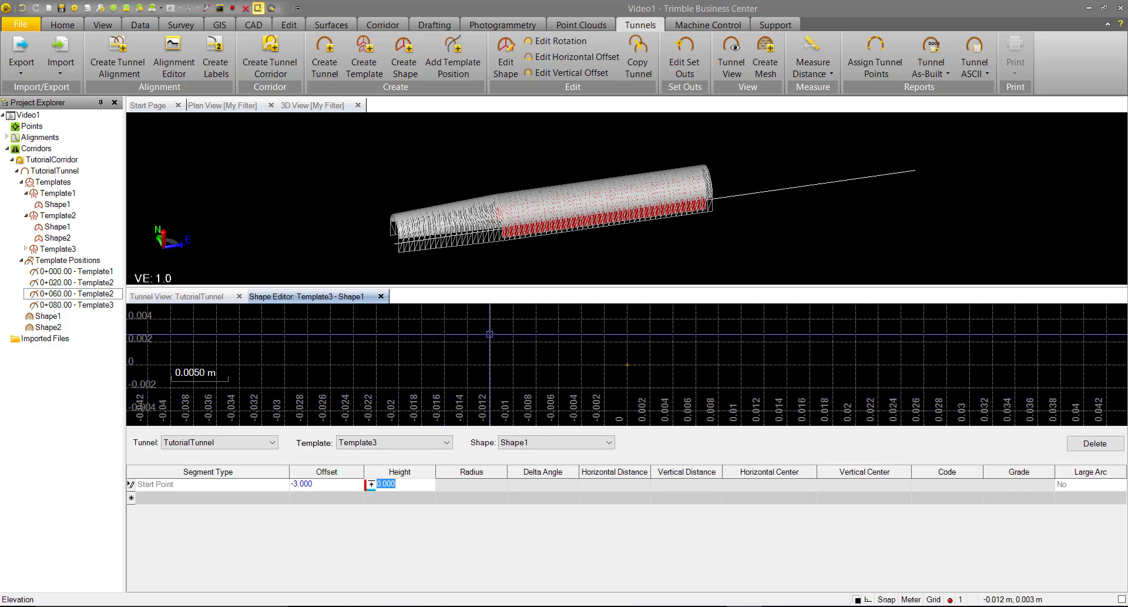
Add a Line Elevation and Offset segment with horizontal distance 0 and vertical distance 5 as the first wall.
left_click(260, 499)
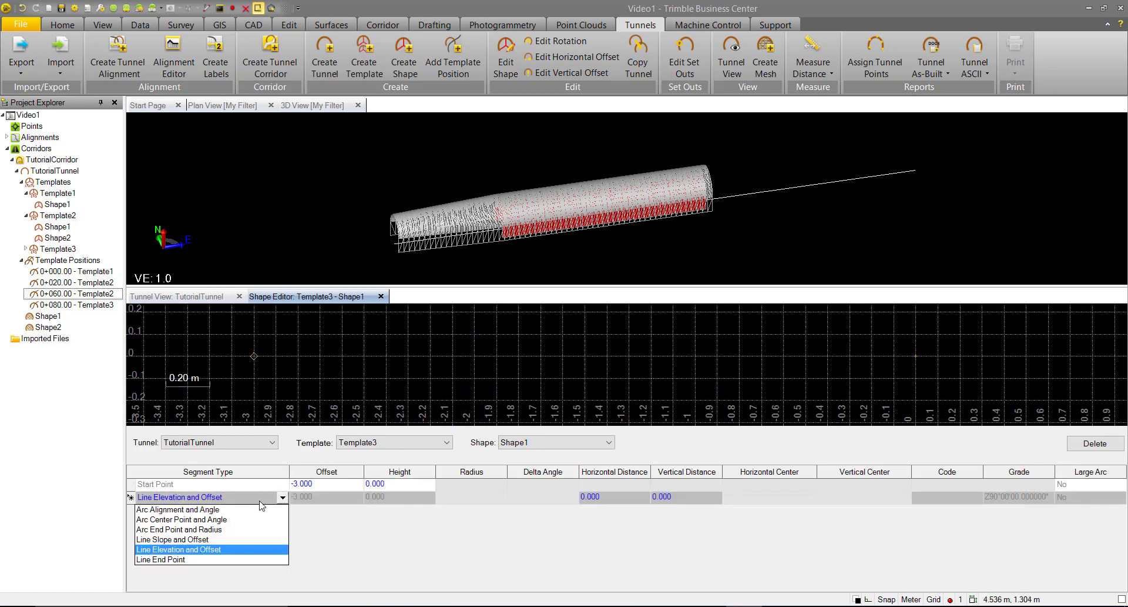
left_click(214, 549)
left_click(606, 497)
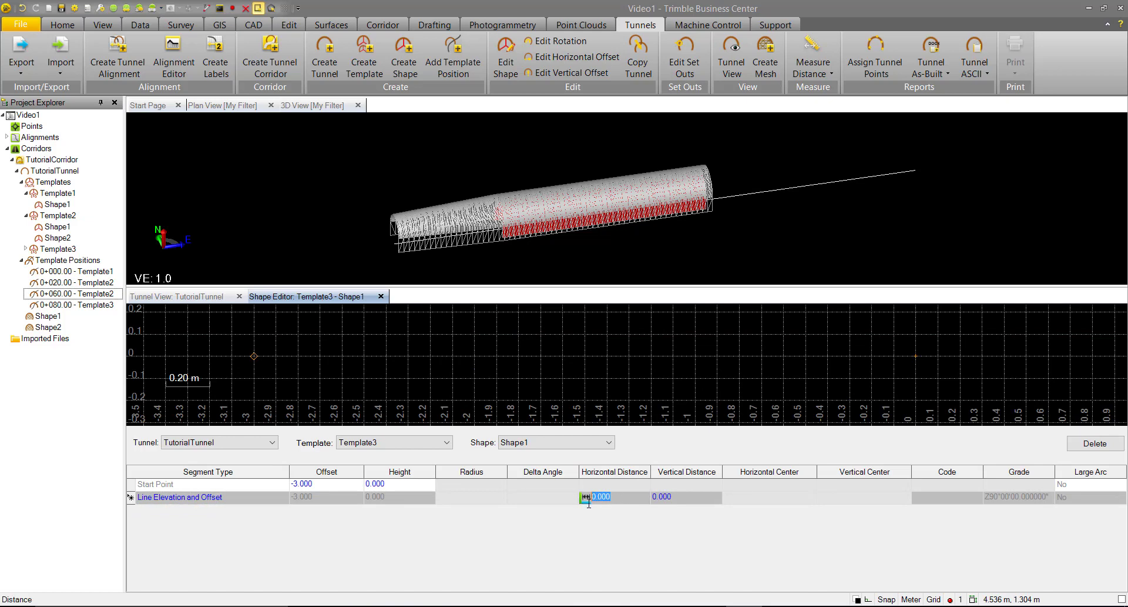
left_click(675, 498)
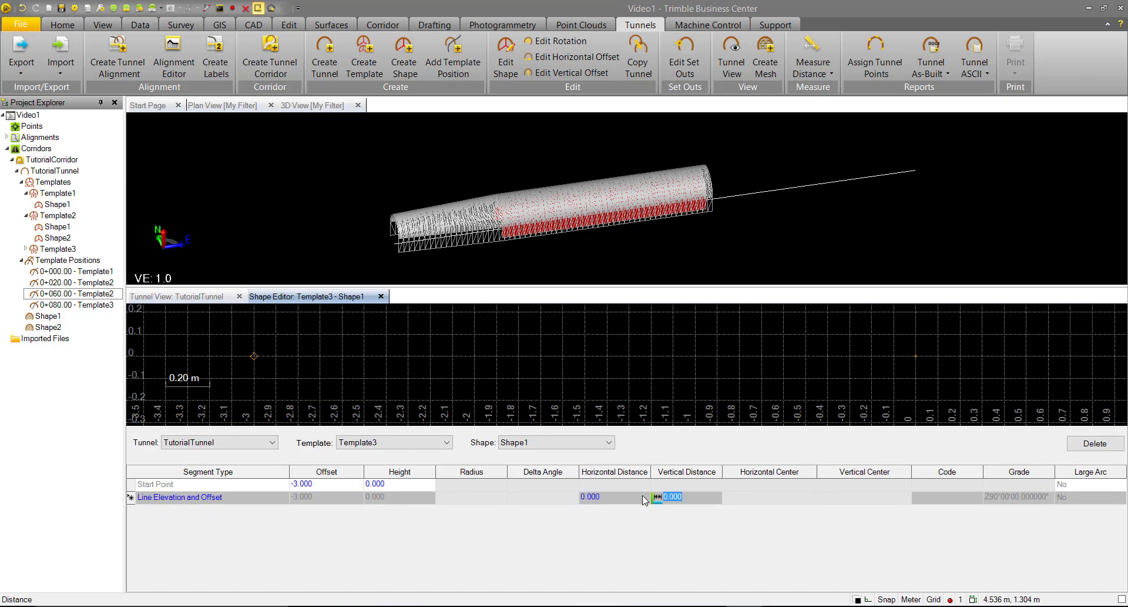
type("5")
key("Tab")
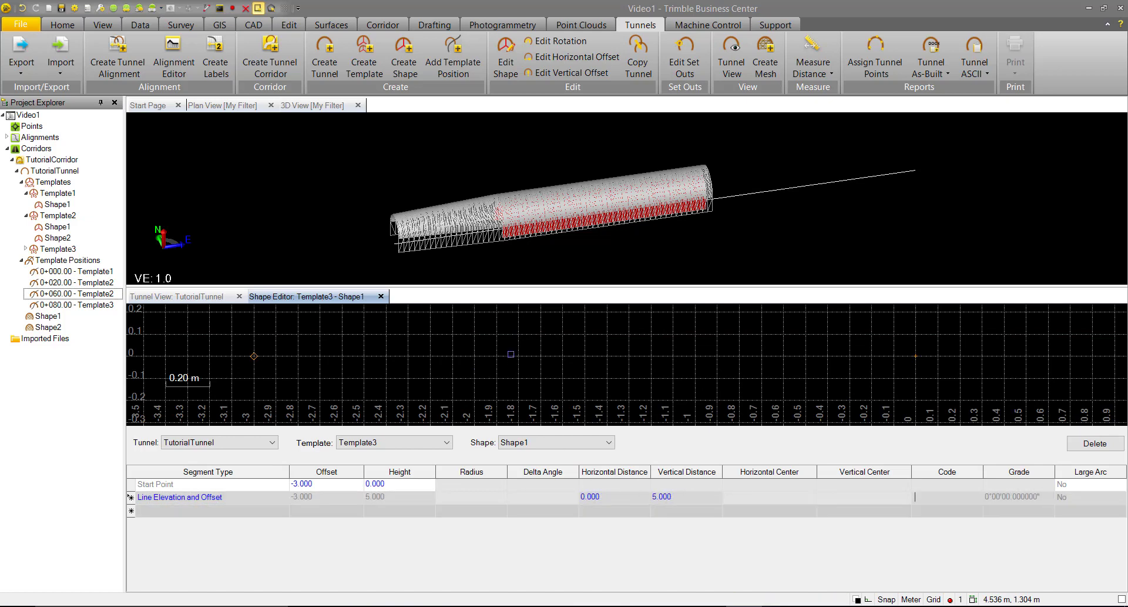
scroll(636, 355, "down", 2)
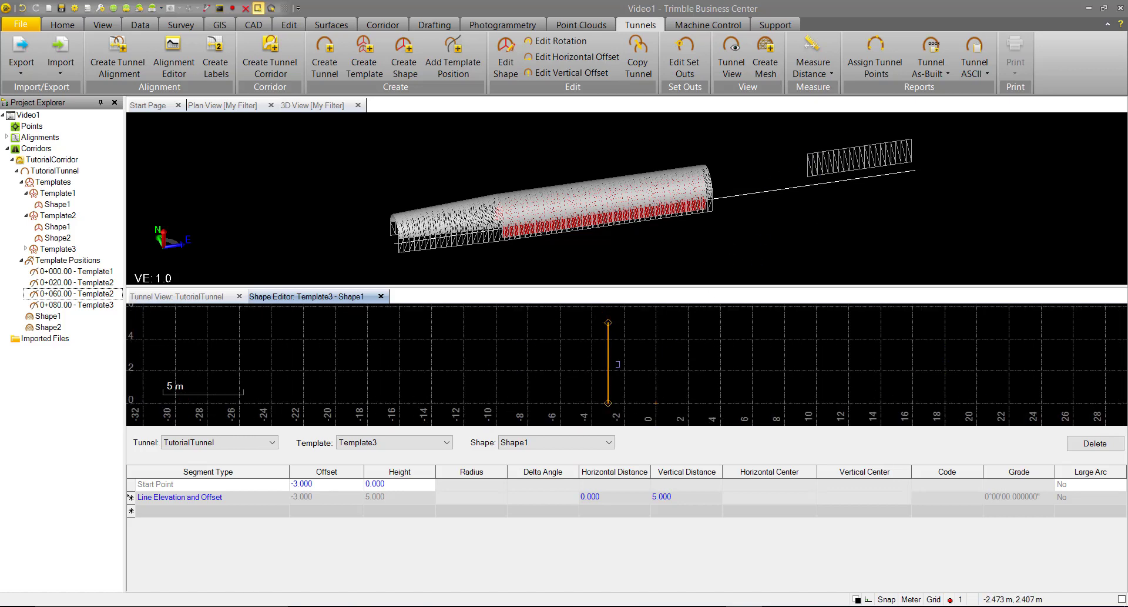
Add a second Line Elevation and Offset segment with a horizontal distance of 5 to form the roof.
left_click(270, 511)
left_click(282, 509)
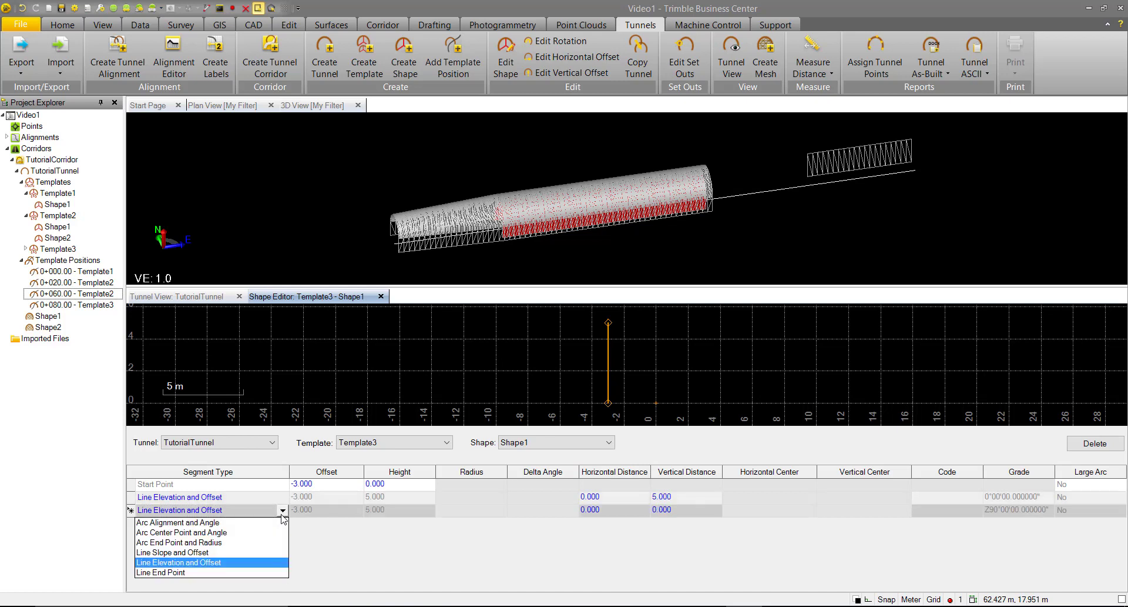
left_click(207, 567)
left_click(624, 514)
type("5")
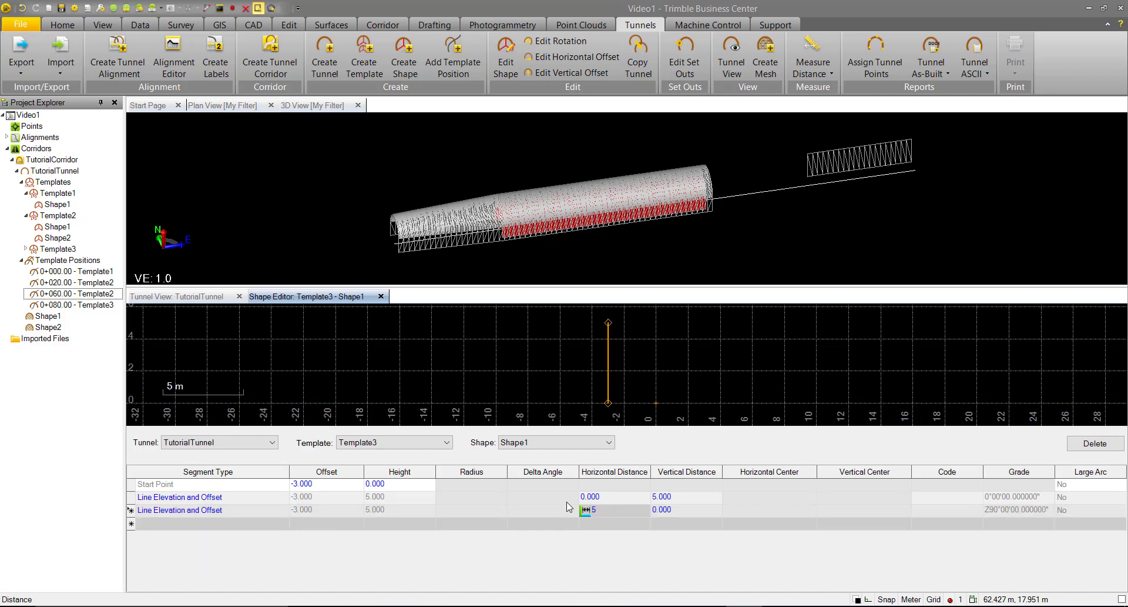
key("Tab")
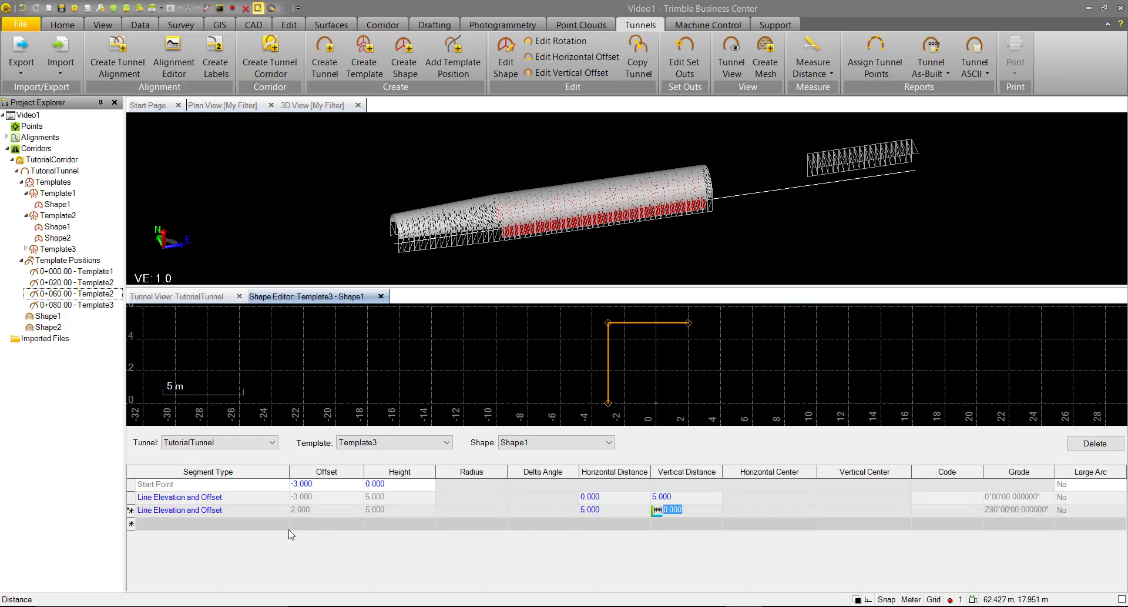
Add a third Line Elevation and Offset segment with a vertical distance of -5 to form the opposite wall.
left_click(283, 523)
left_click(247, 574)
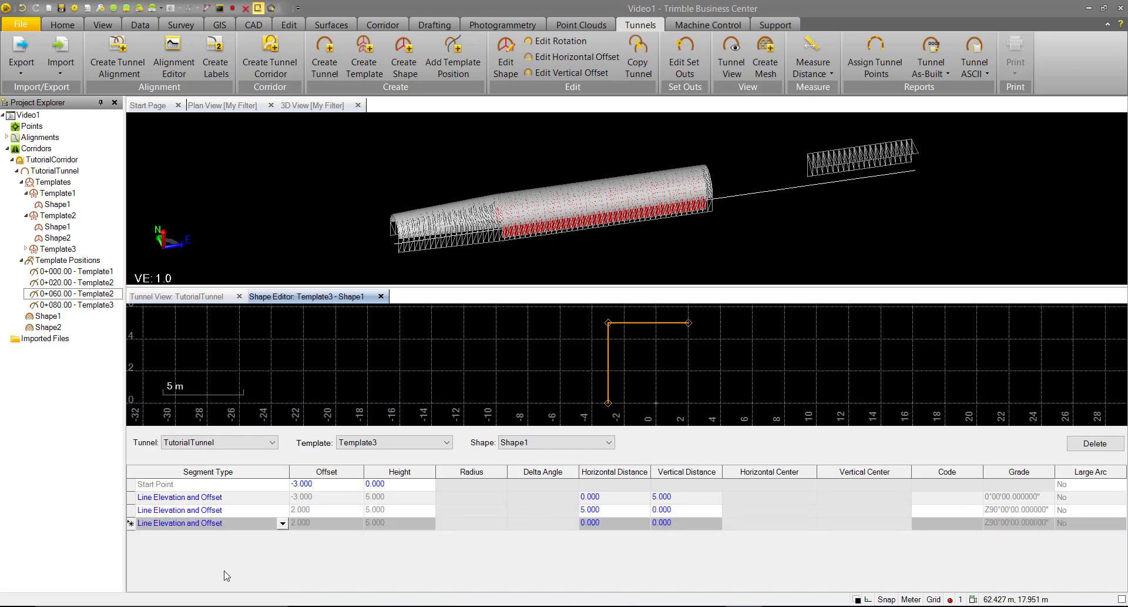
left_click(673, 522)
type("-5")
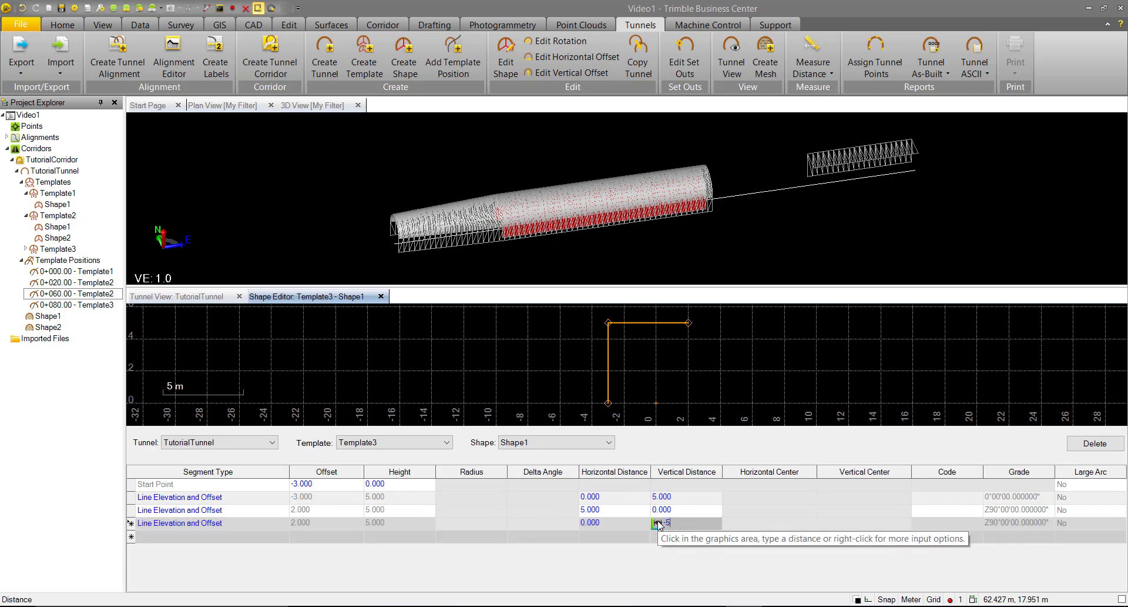
key("Tab")
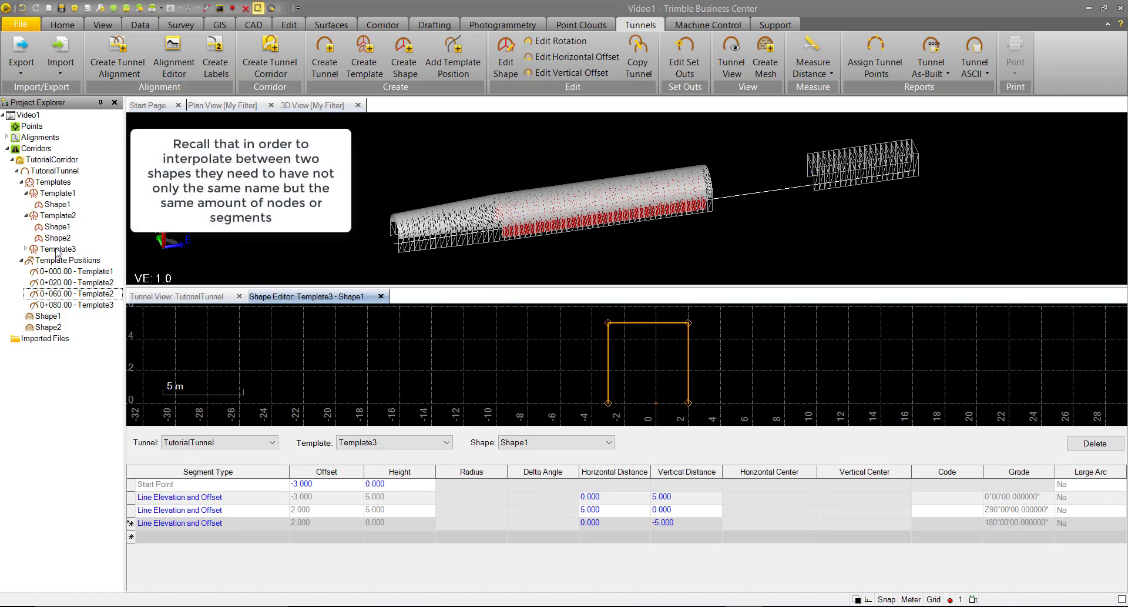
Open Template2's Shape1 in the Shape Editor and go through its segments one by one to compare their number.
left_click(57, 228)
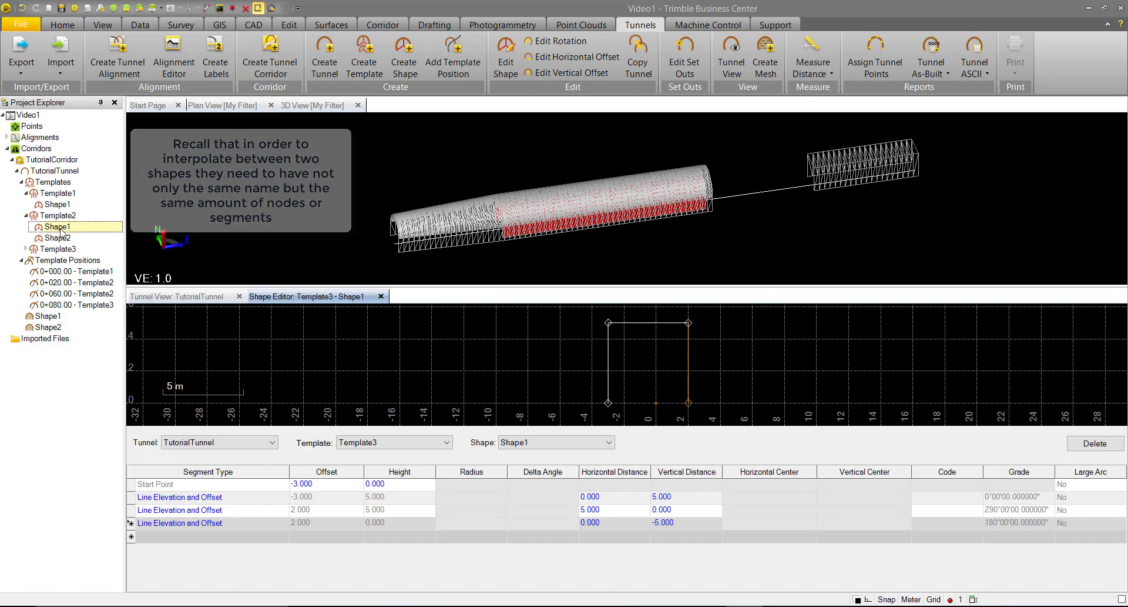
right_click(62, 228)
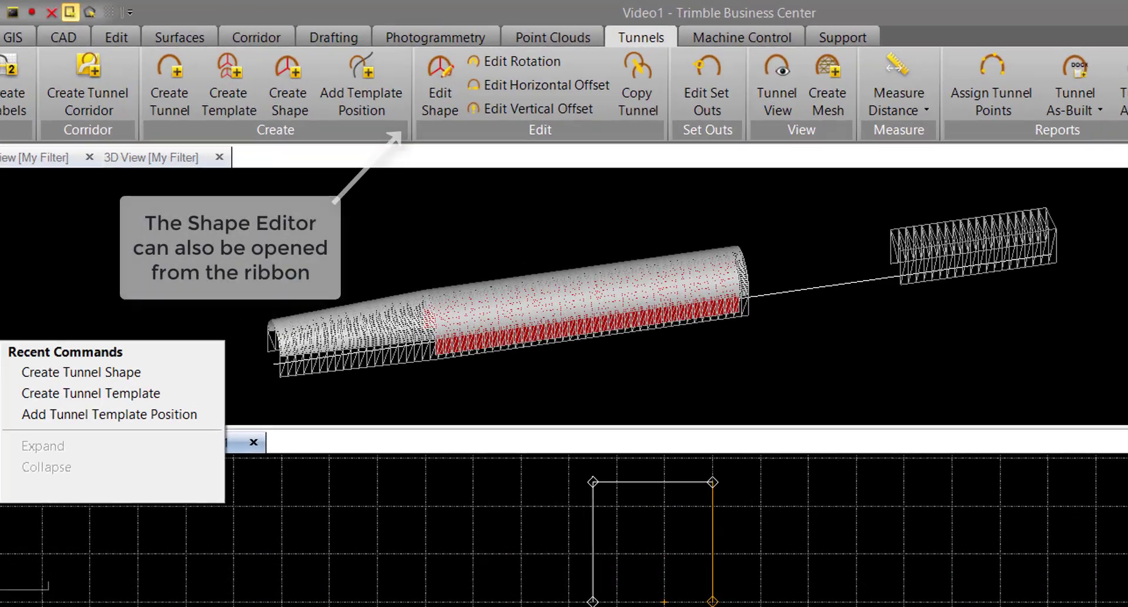
left_click(81, 258)
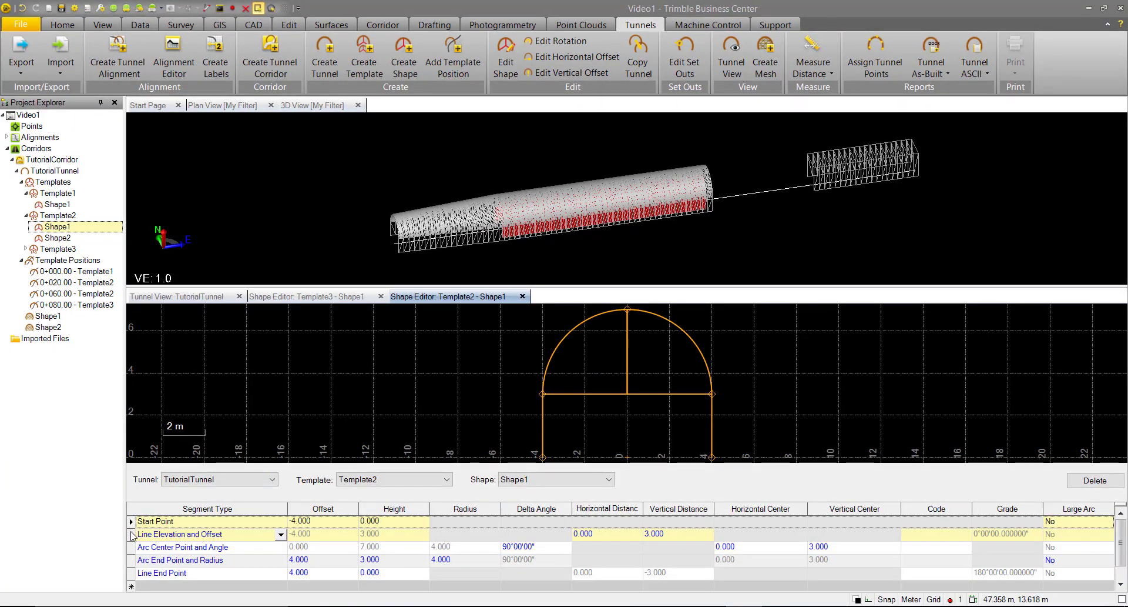
left_click(136, 536)
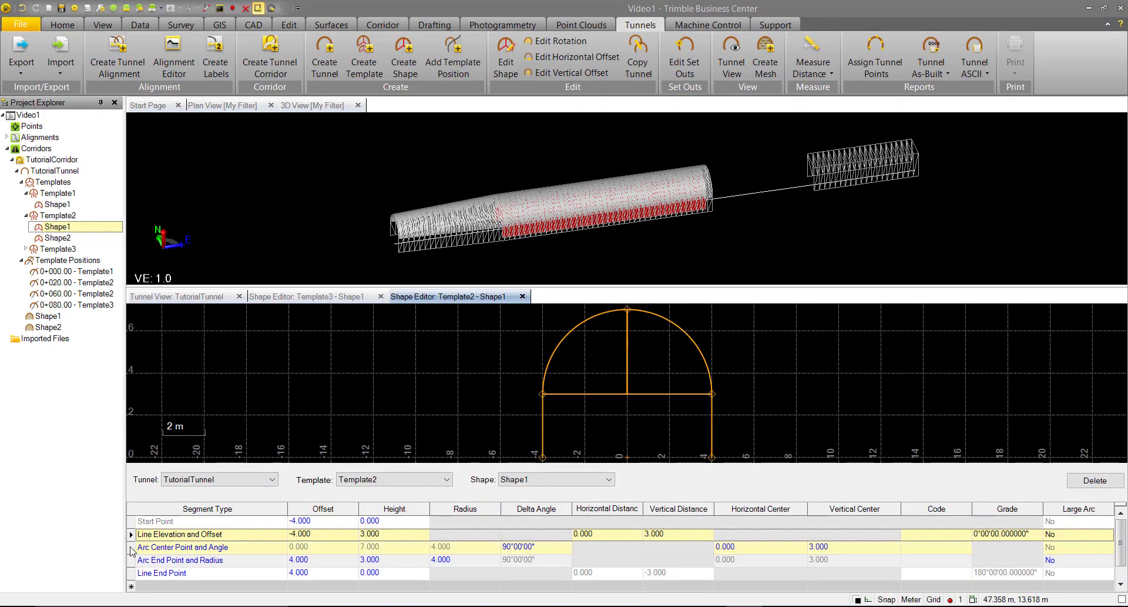
left_click(139, 547)
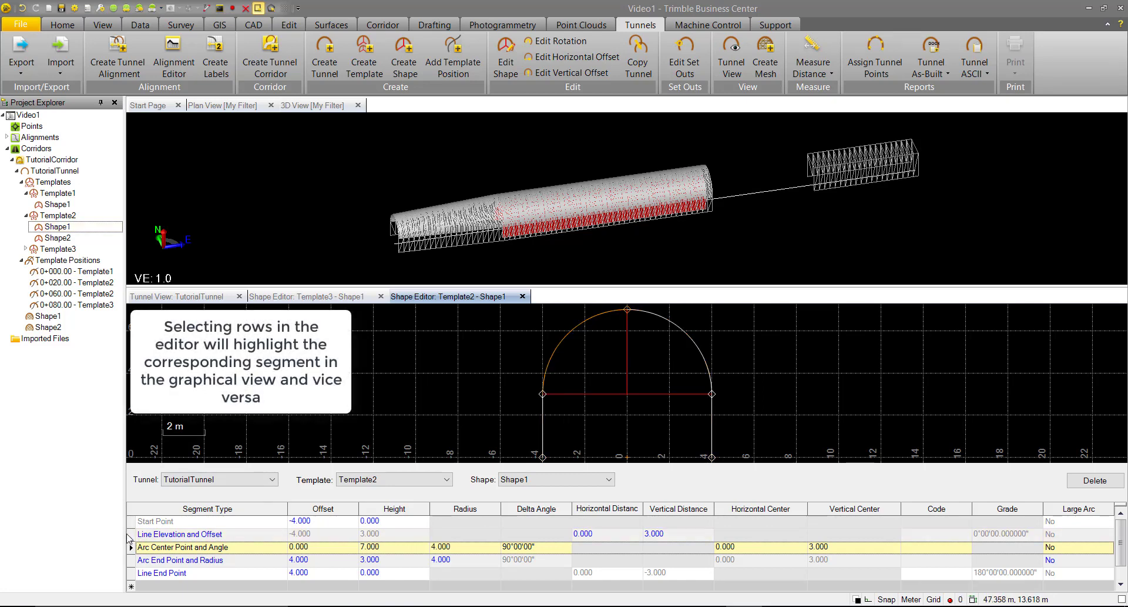
left_click(130, 560)
left_click(131, 572)
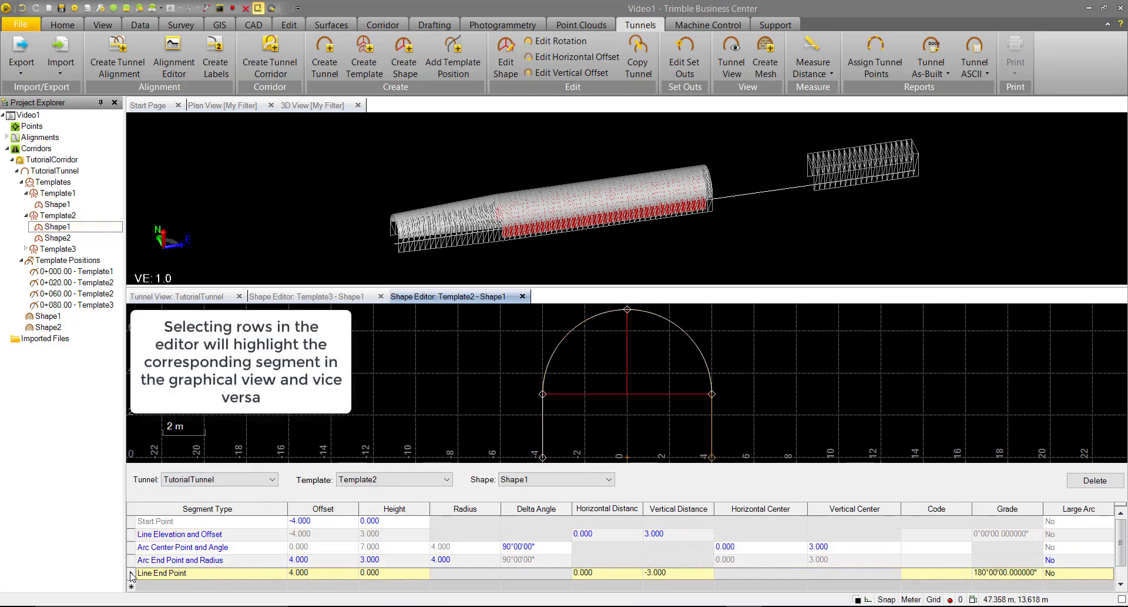
Insert a zero-length segment row before the 5 m roof segment in Template3's Shape1.
left_click(316, 298)
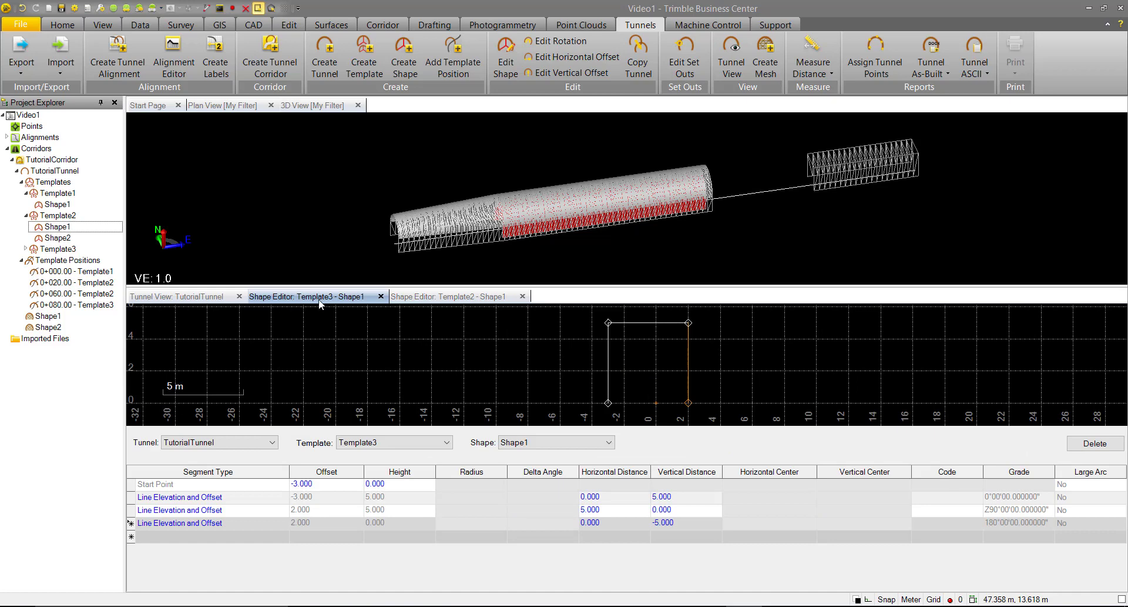
left_click(652, 322)
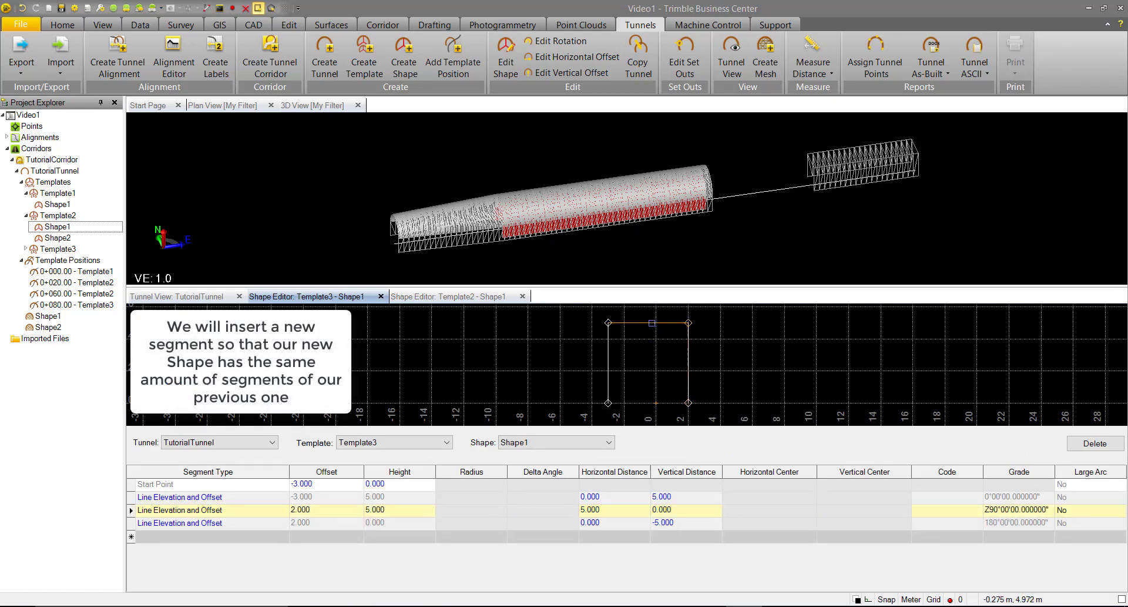
right_click(132, 511)
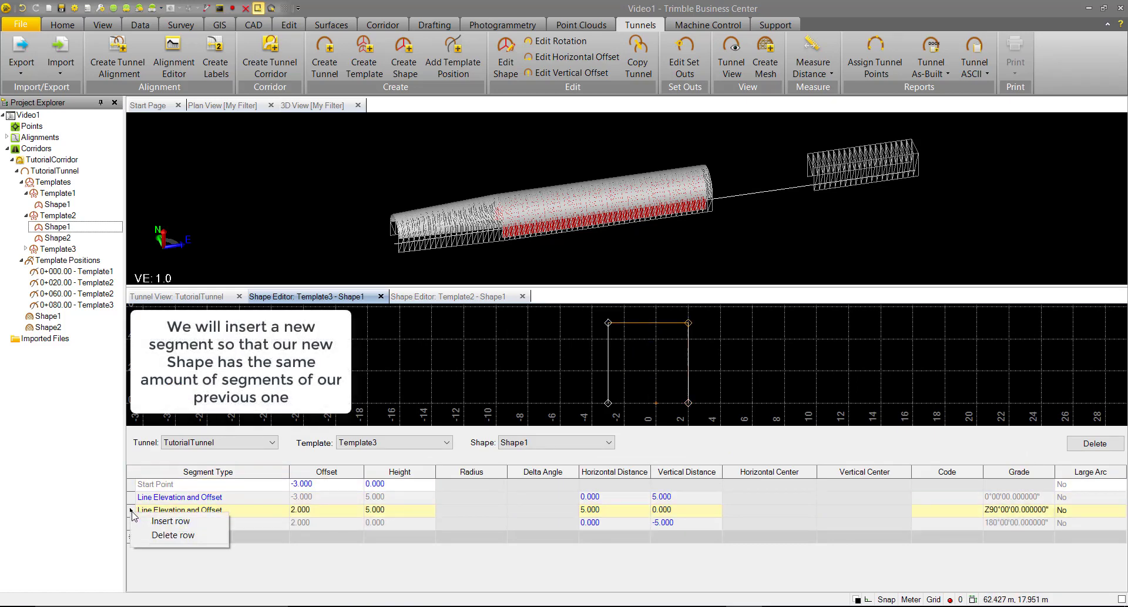
left_click(150, 521)
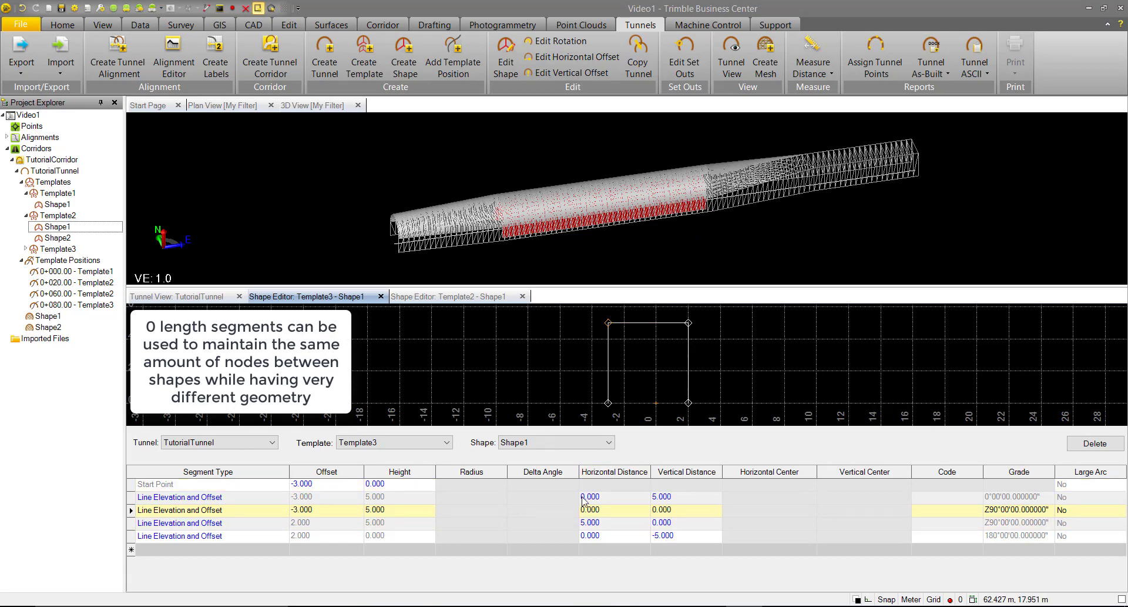
Examine the tunnel cross-sections between Template2 and Template3, stopping at stations 0+062.70 and 0+080.40.
scroll(699, 161, "up", 2)
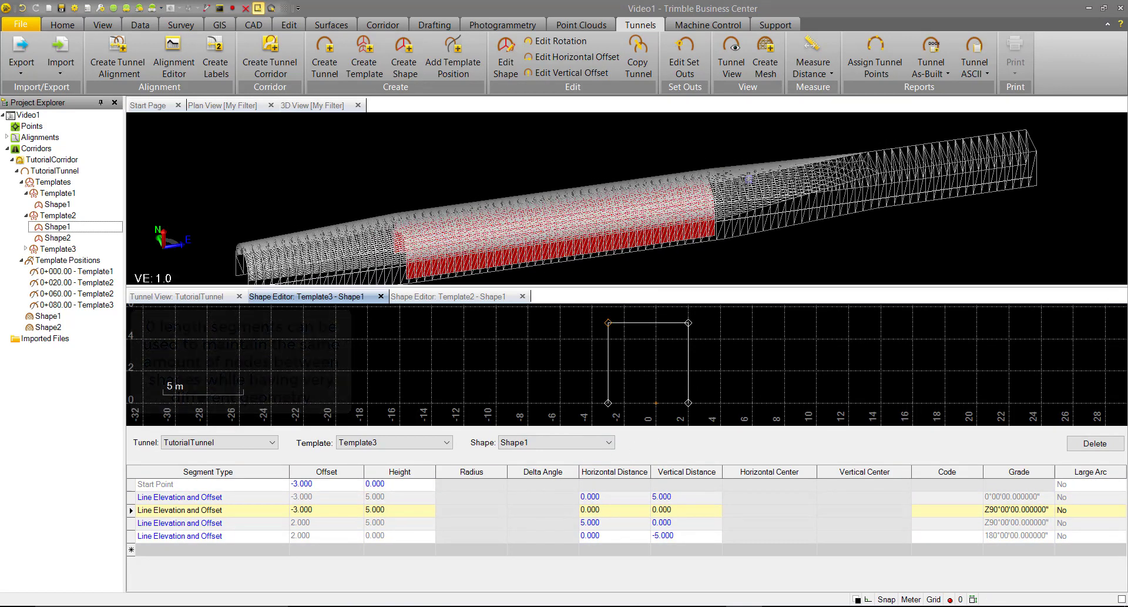
left_click(176, 295)
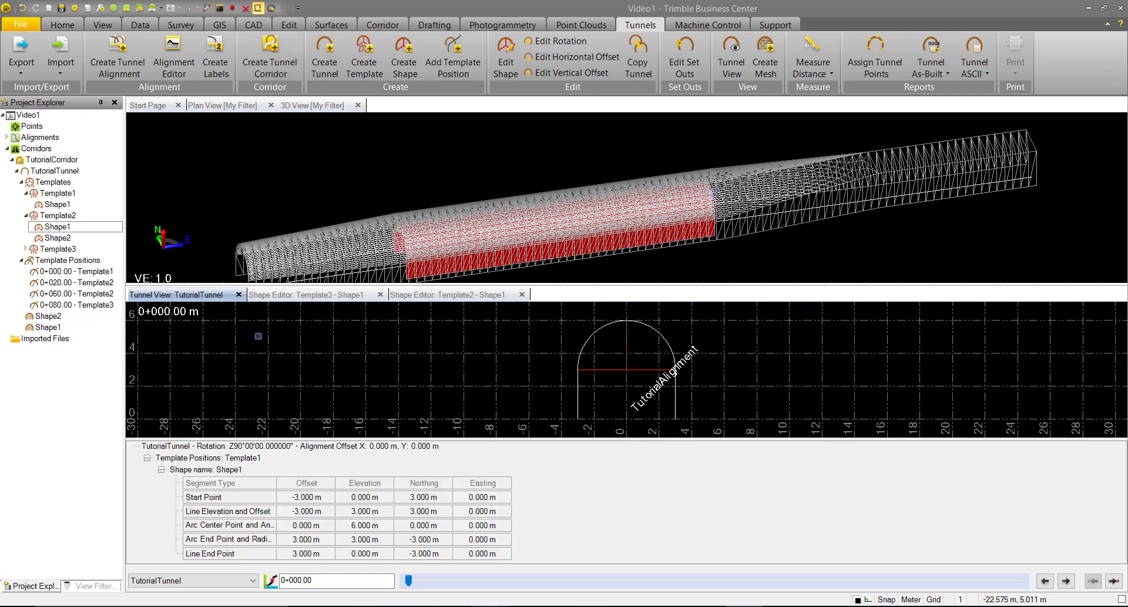
left_click_drag(412, 580, 793, 597)
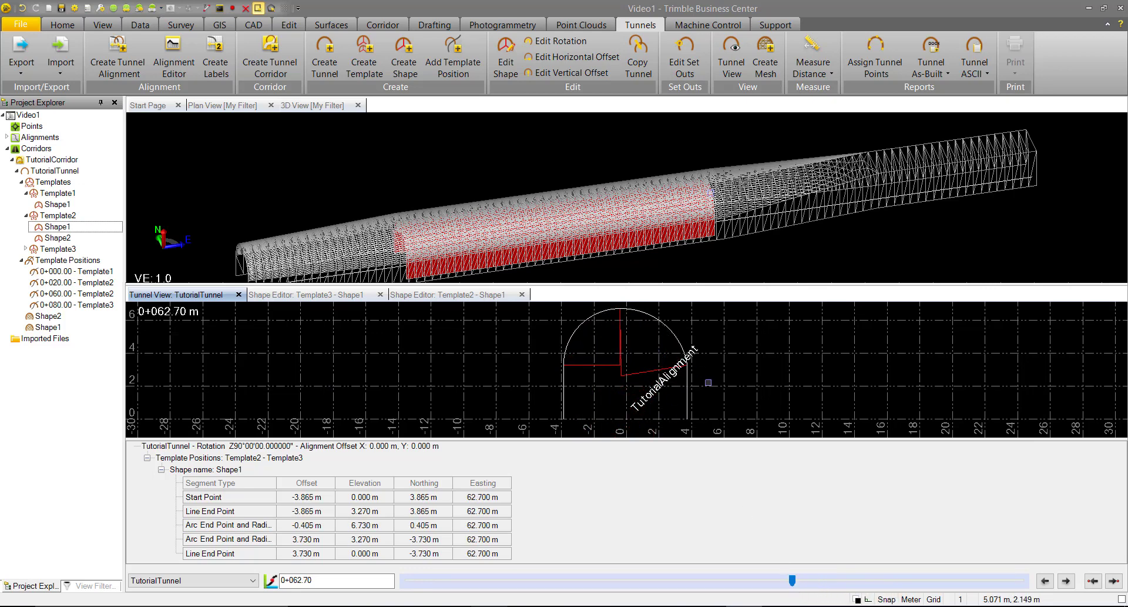
left_click_drag(794, 581, 902, 577)
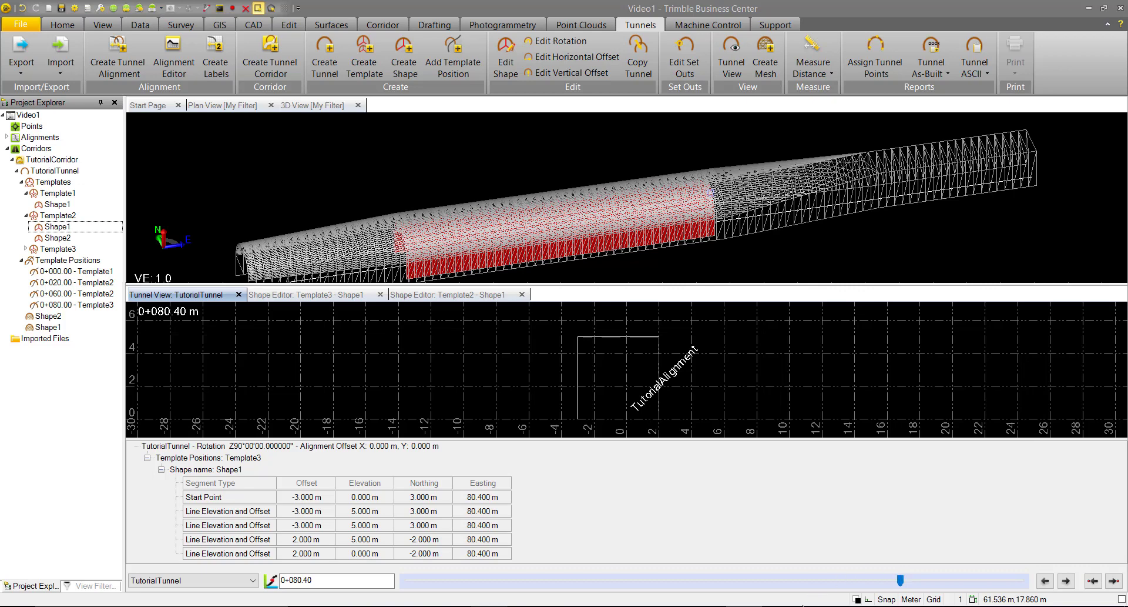
Set the horizontal distance of both roof segments in Template3's Shape1 to 2.5.
left_click(351, 295)
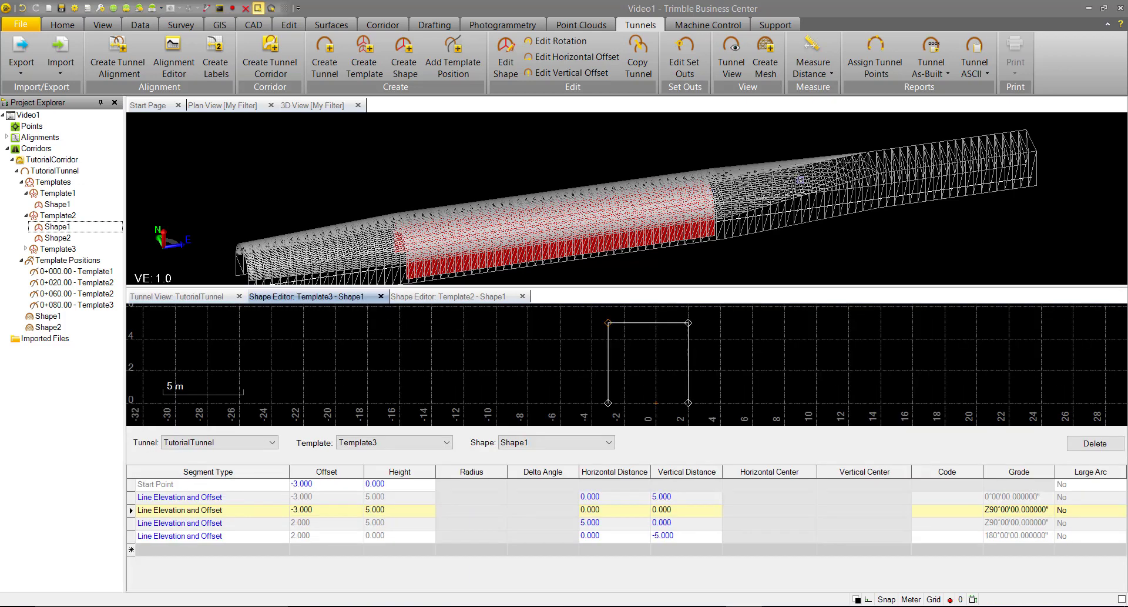
left_click(609, 509)
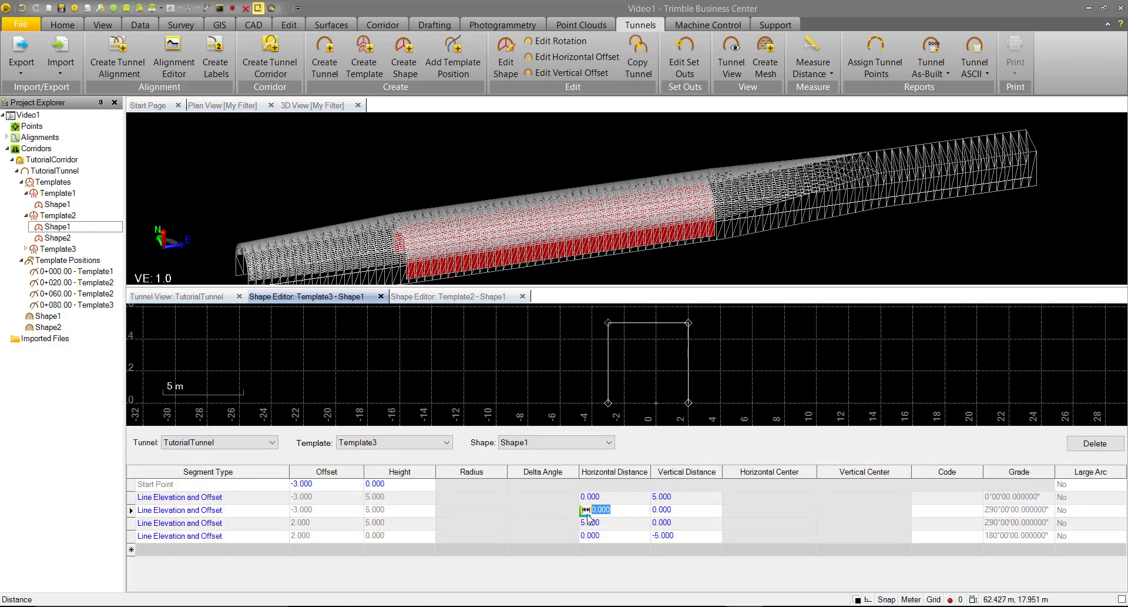
type("2.5")
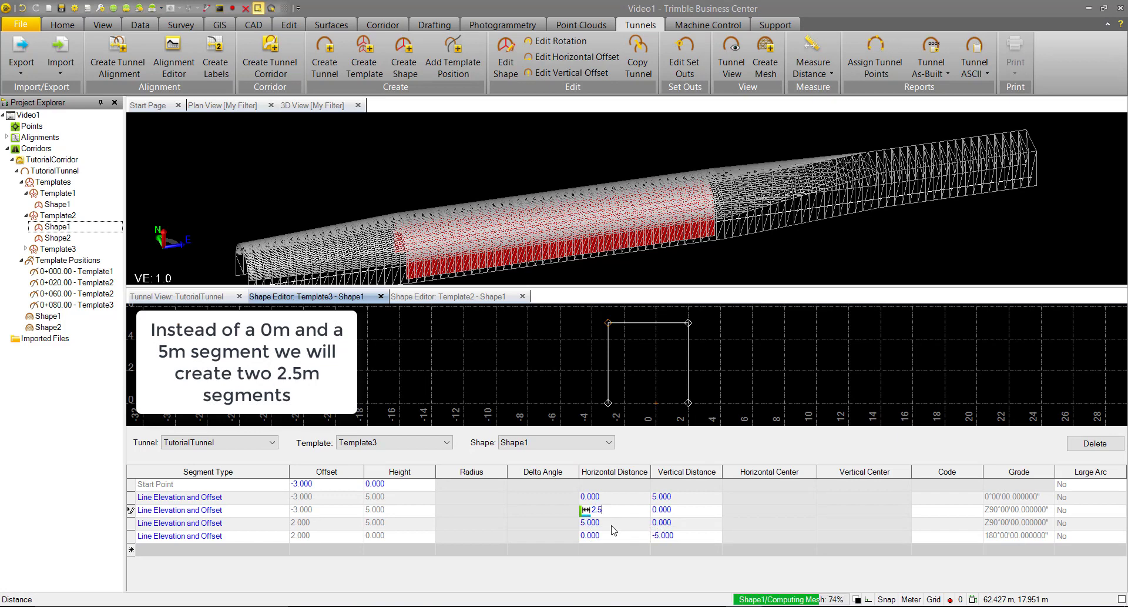
left_click(612, 523)
type("2.5")
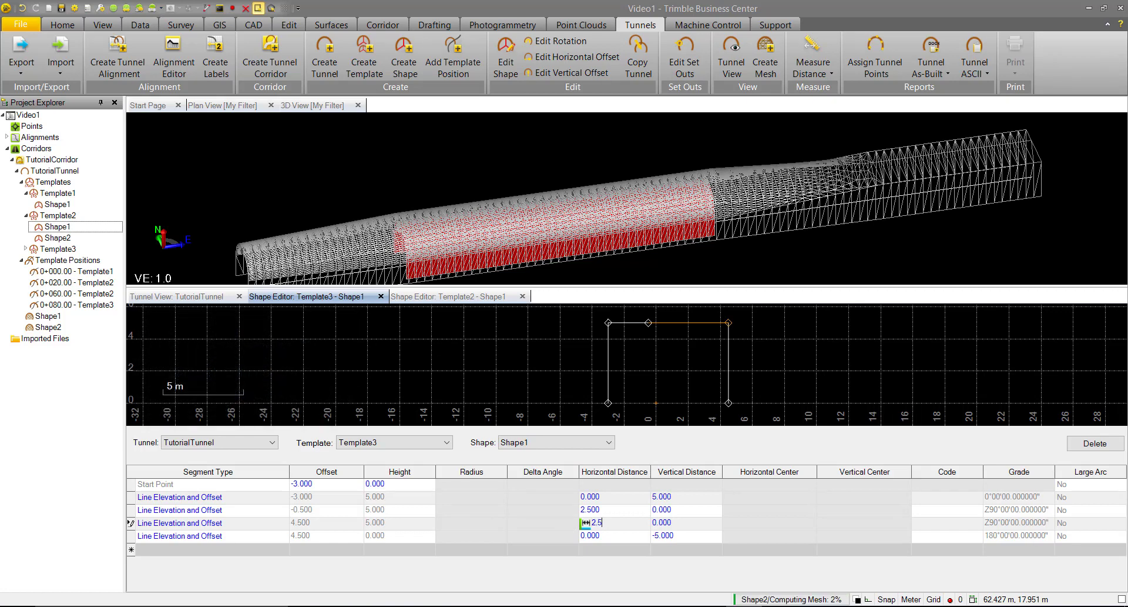
key("Tab")
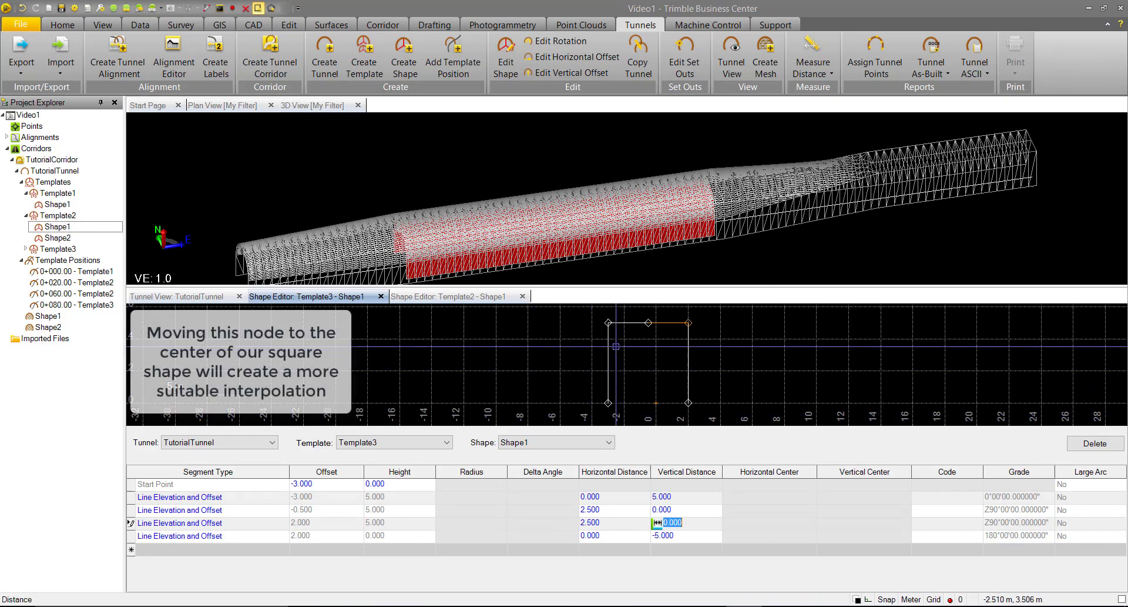
middle_click_drag(629, 330, 667, 345)
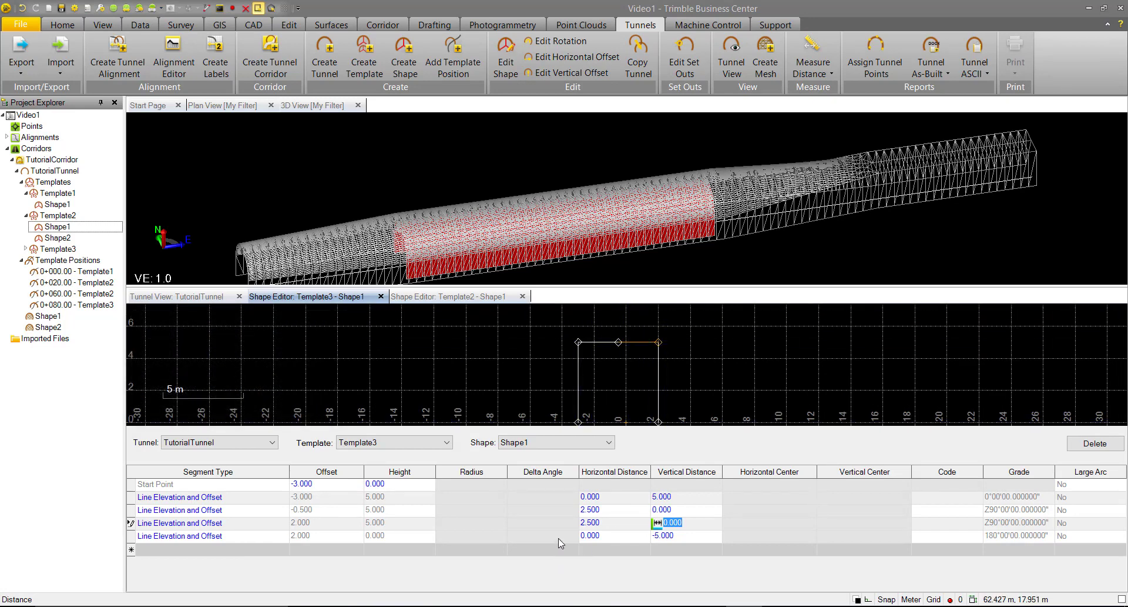
Close both Shape Editor views and examine the interpolated cross-sections from station 0+062.60 to 0+083.70.
left_click(381, 296)
left_click(381, 296)
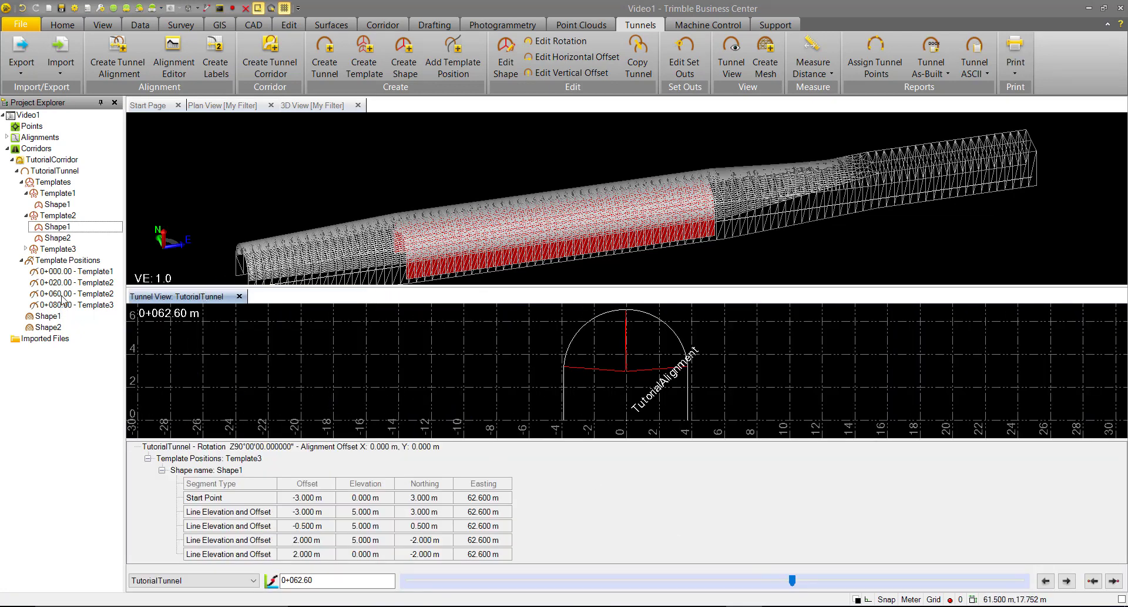
left_click_drag(791, 583, 920, 564)
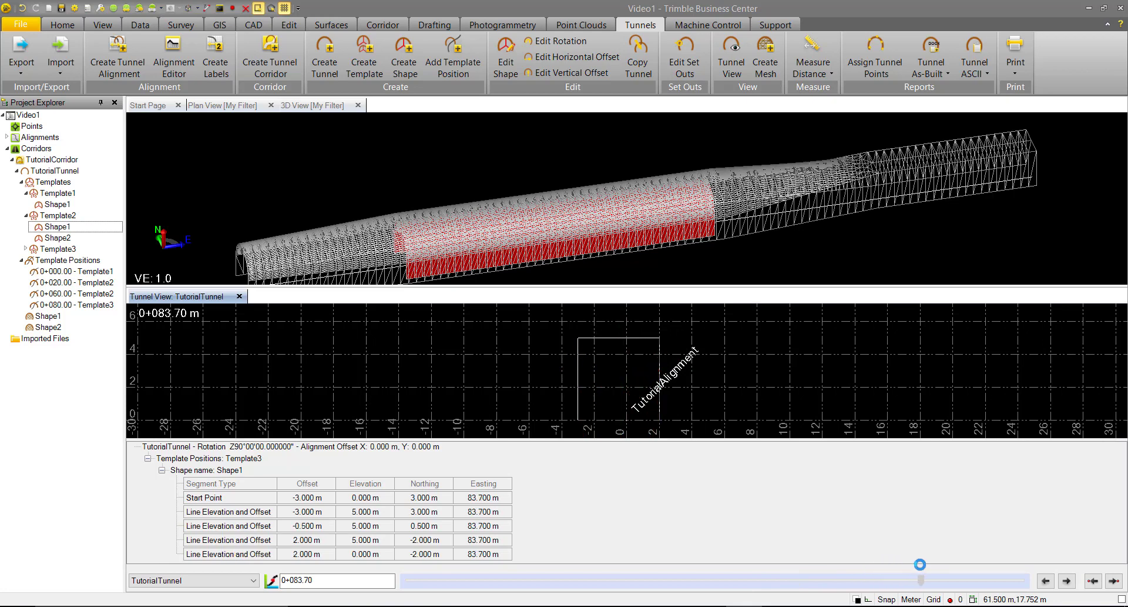